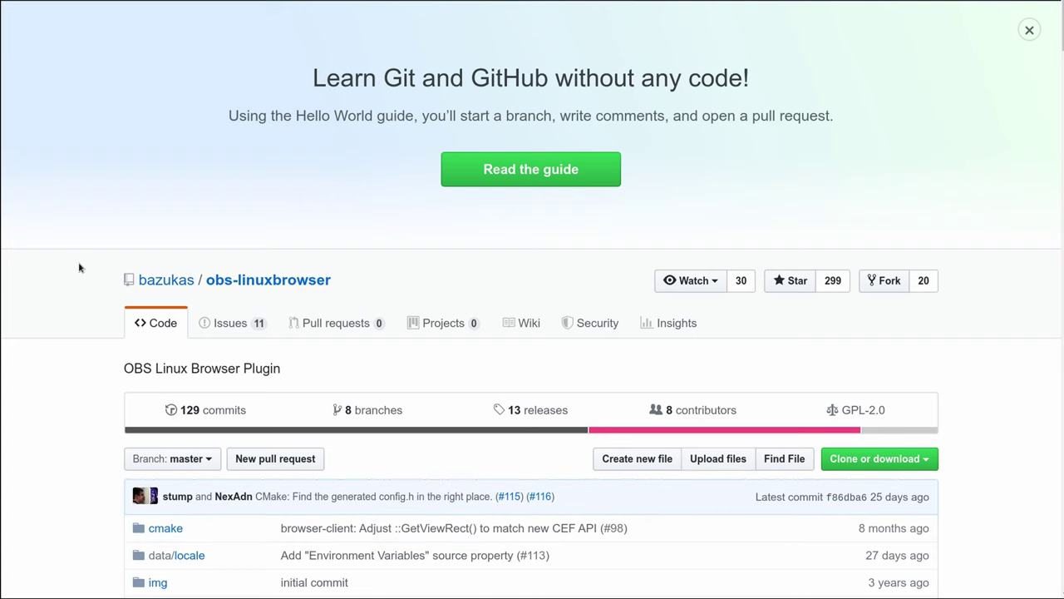
- Scroll the obs-linuxbrowser README down to the Dependencies and Installing (binary release) sections
scroll(79, 267, down, 6)
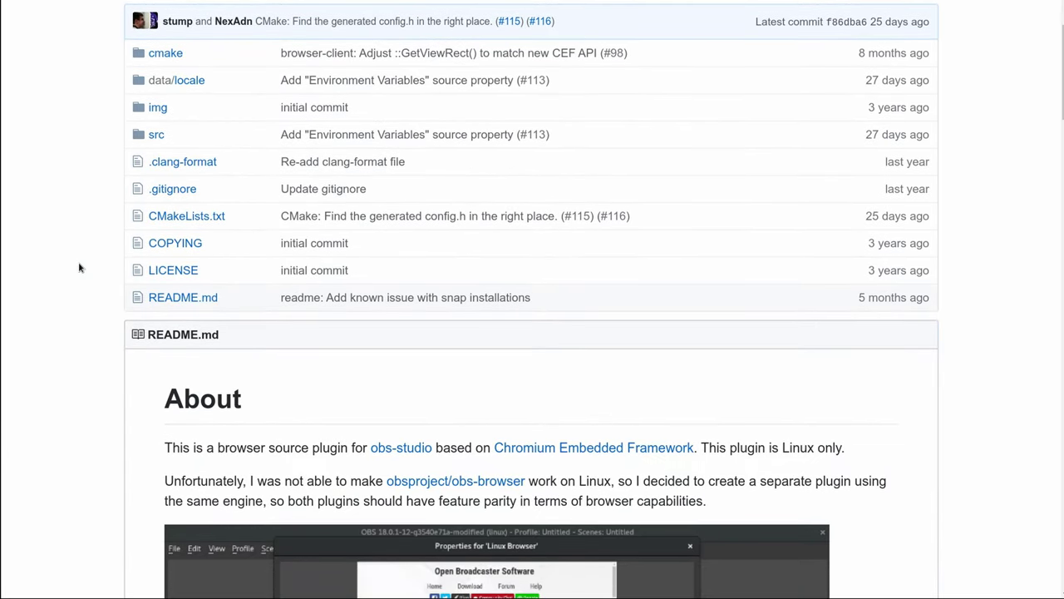
scroll(79, 267, down, 5)
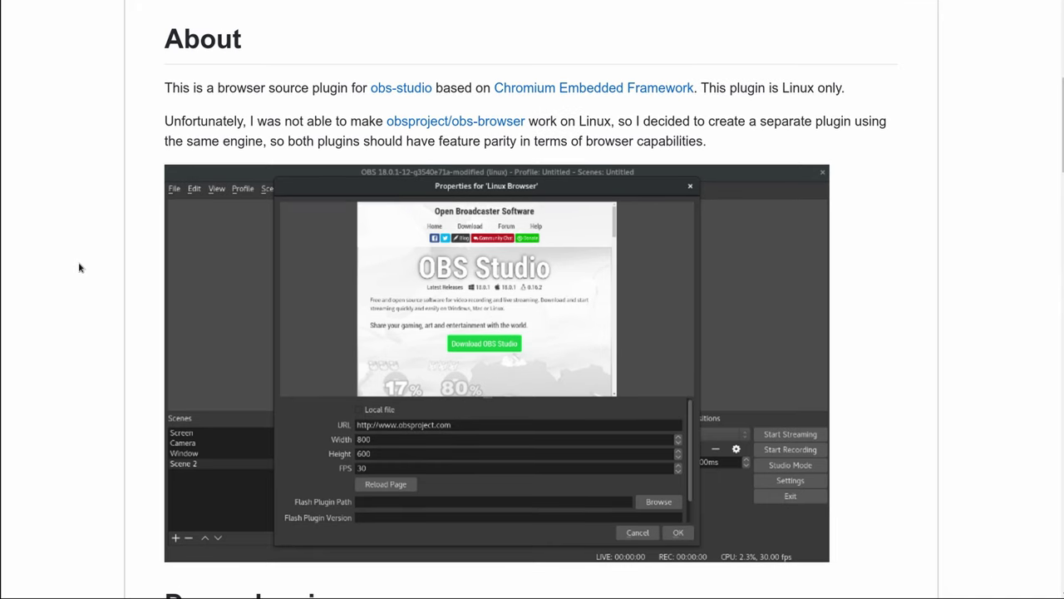
scroll(79, 267, down, 5)
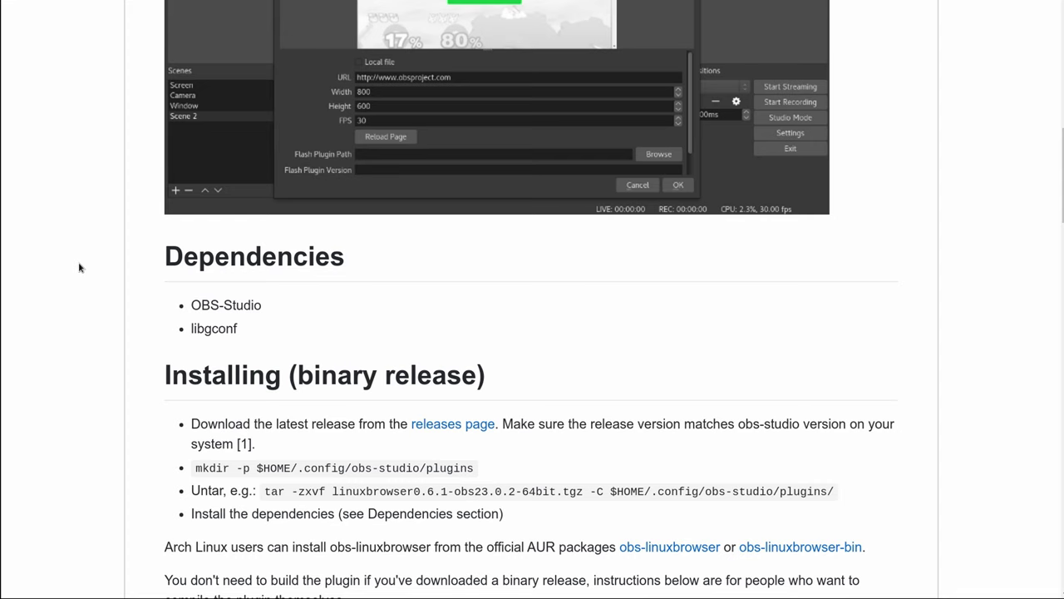
scroll(80, 267, down, 3)
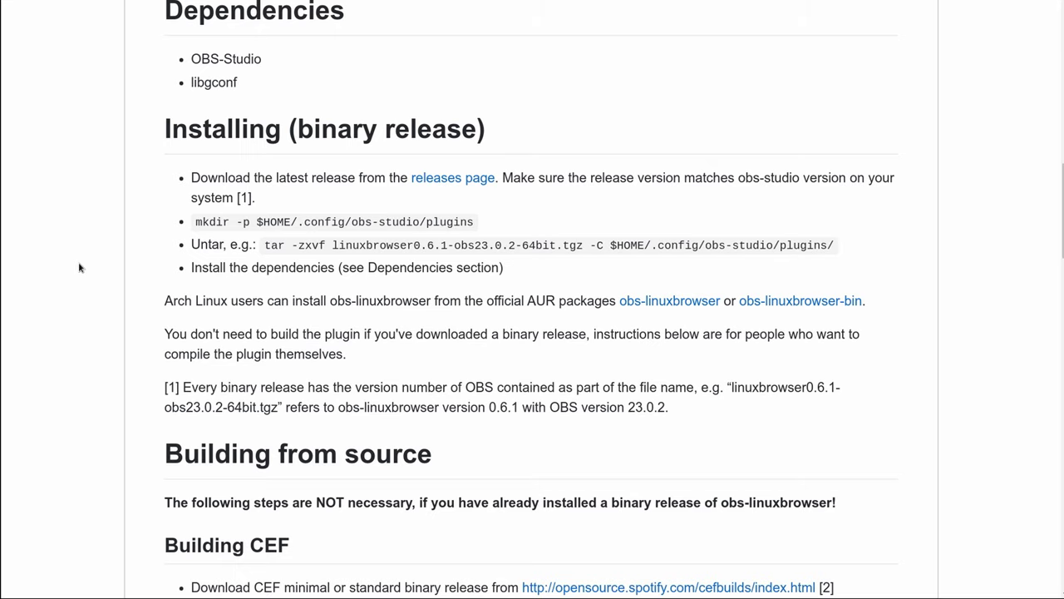
- Download linuxbrowser0.6.1-obs23.0.2-64bit.tgz from the 0.6.1 release into the Downloads folder
click(433, 185)
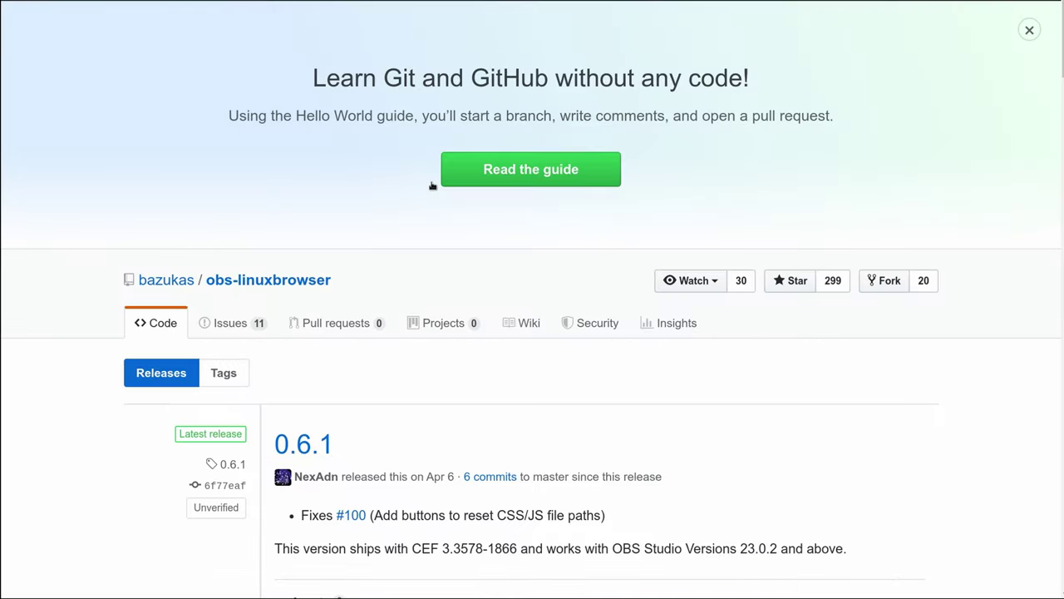
scroll(387, 423, down, 3)
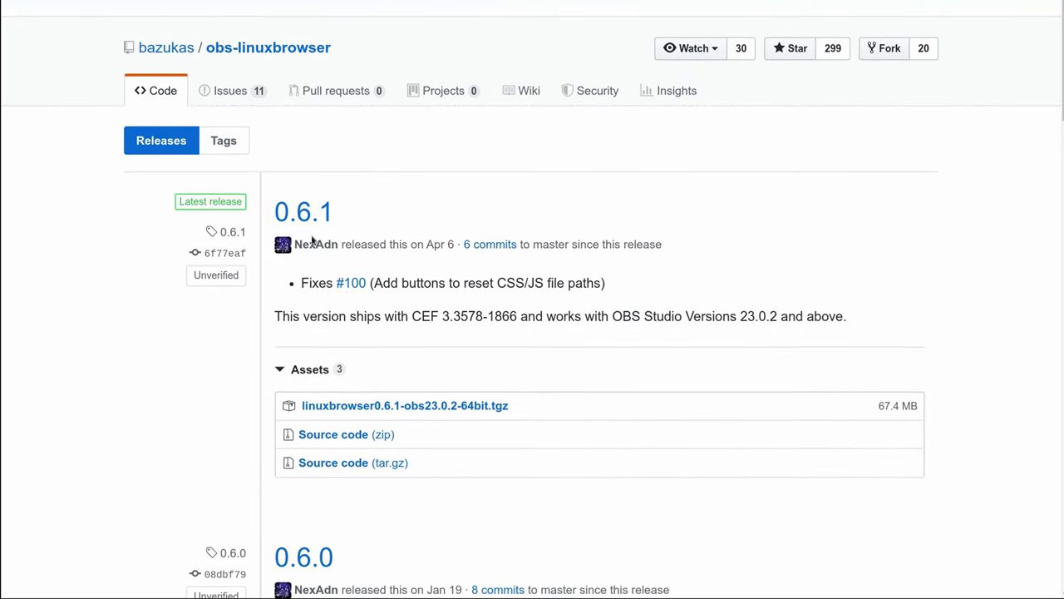
click(376, 406)
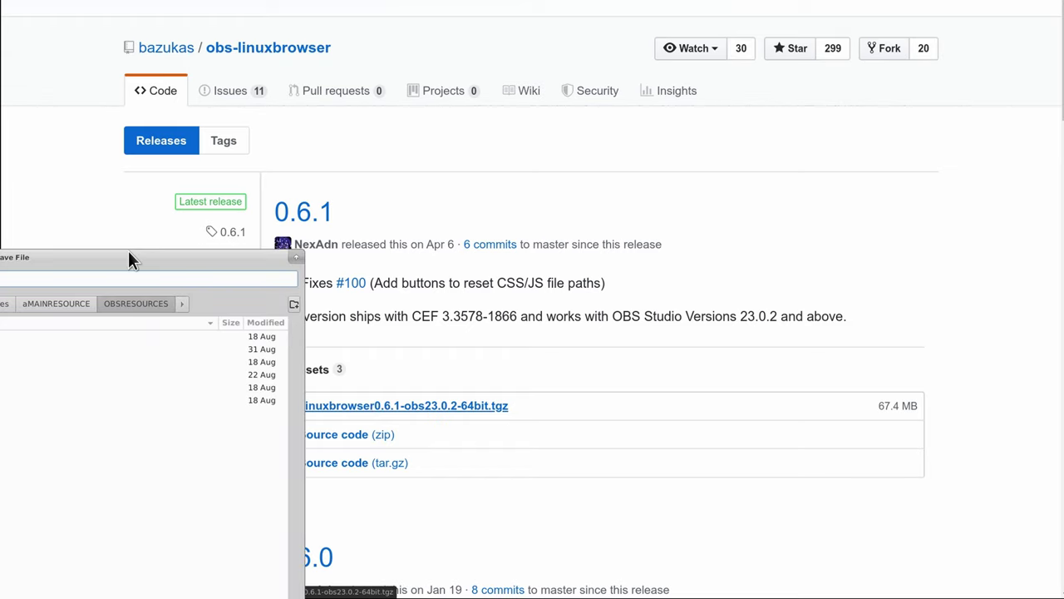
drag(128, 250, 587, 39)
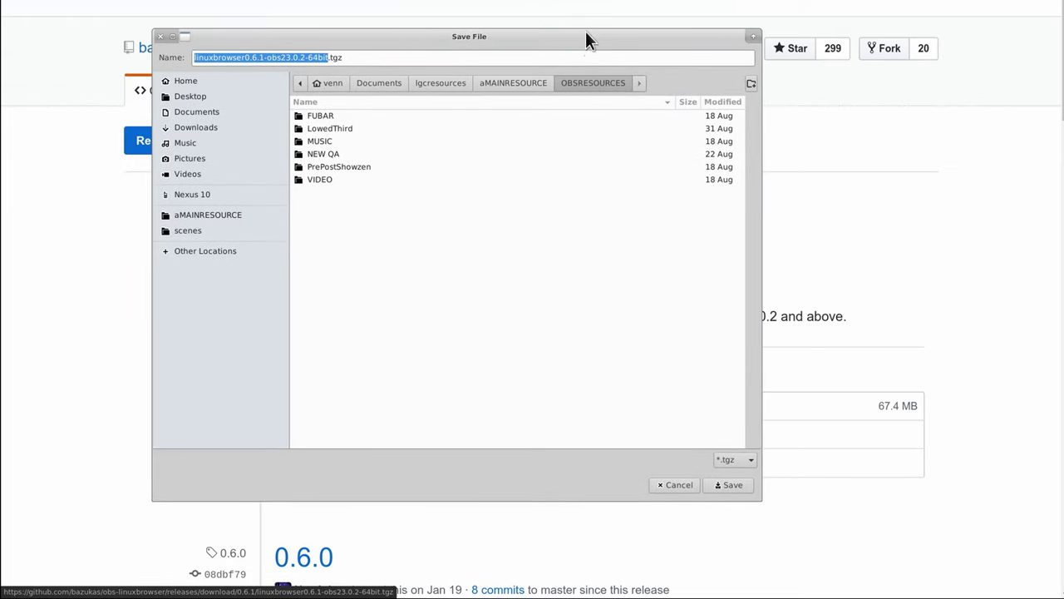
click(221, 129)
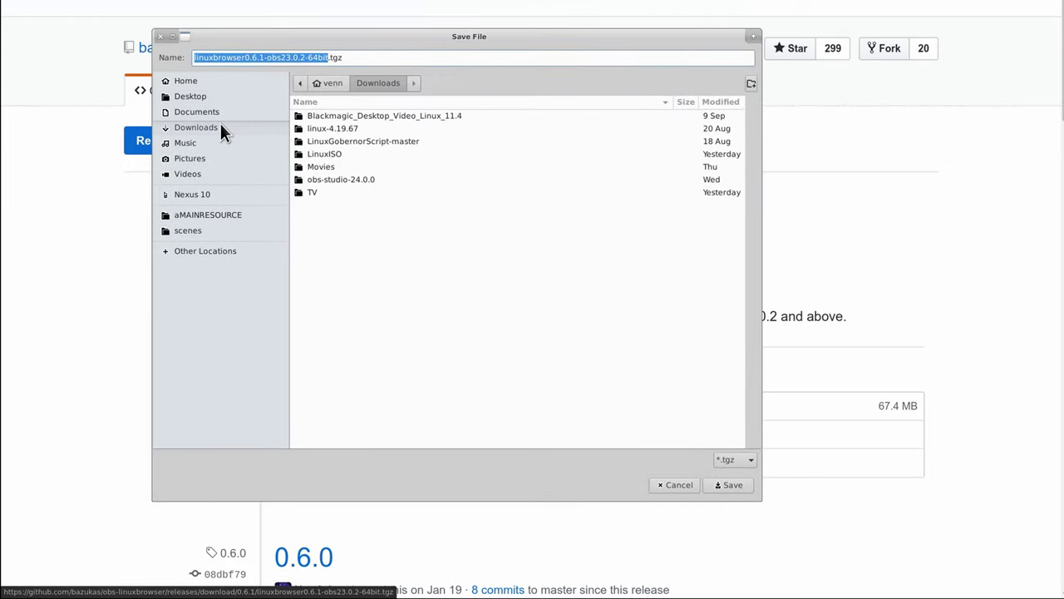
click(742, 486)
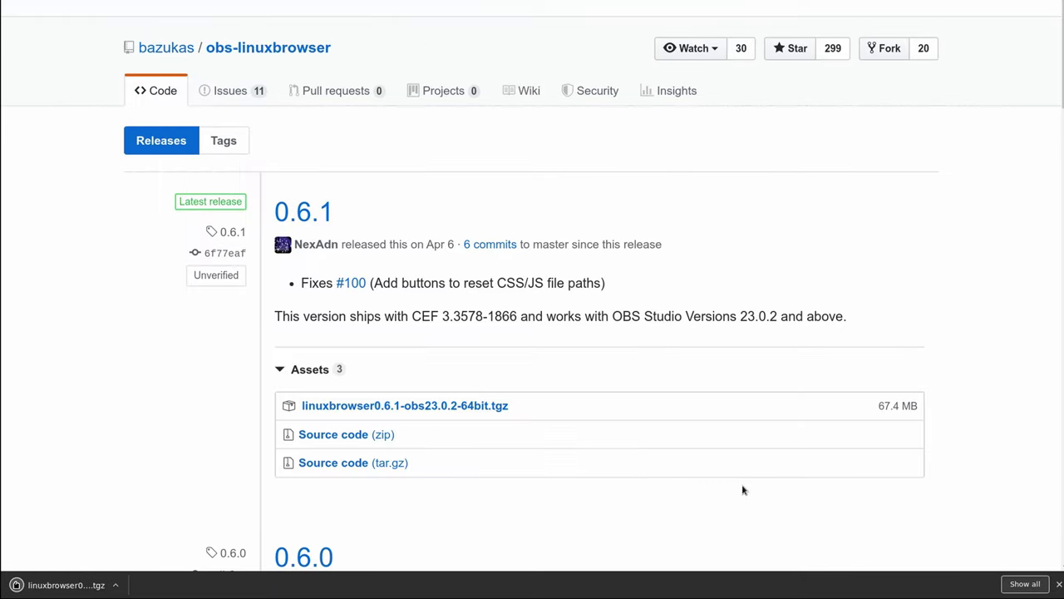
- Return to the README, then open a terminal in the Downloads folder holding the linuxbrowser archive
key(alt+Left)
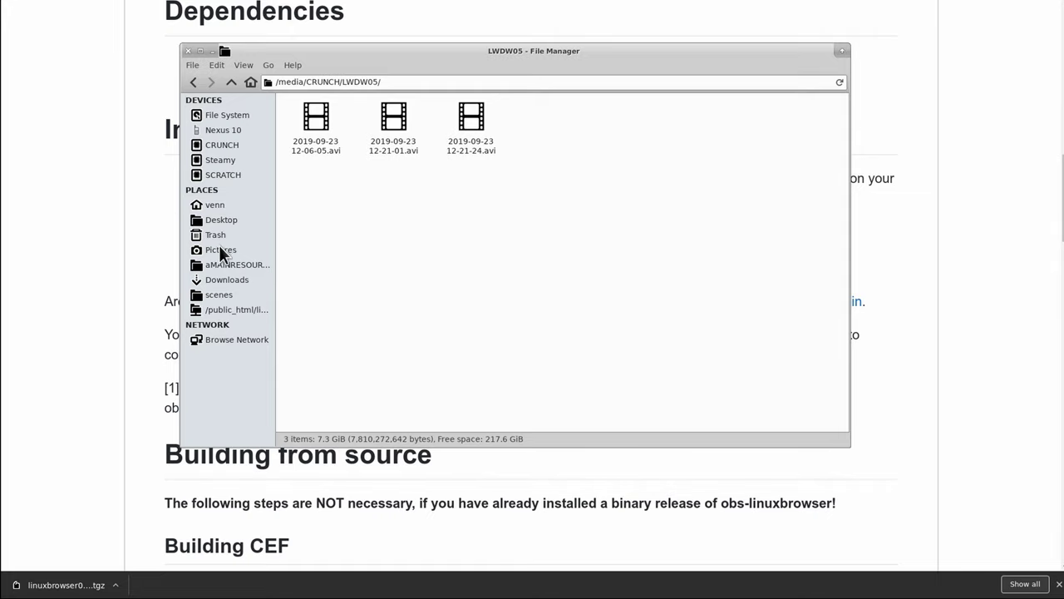
click(222, 279)
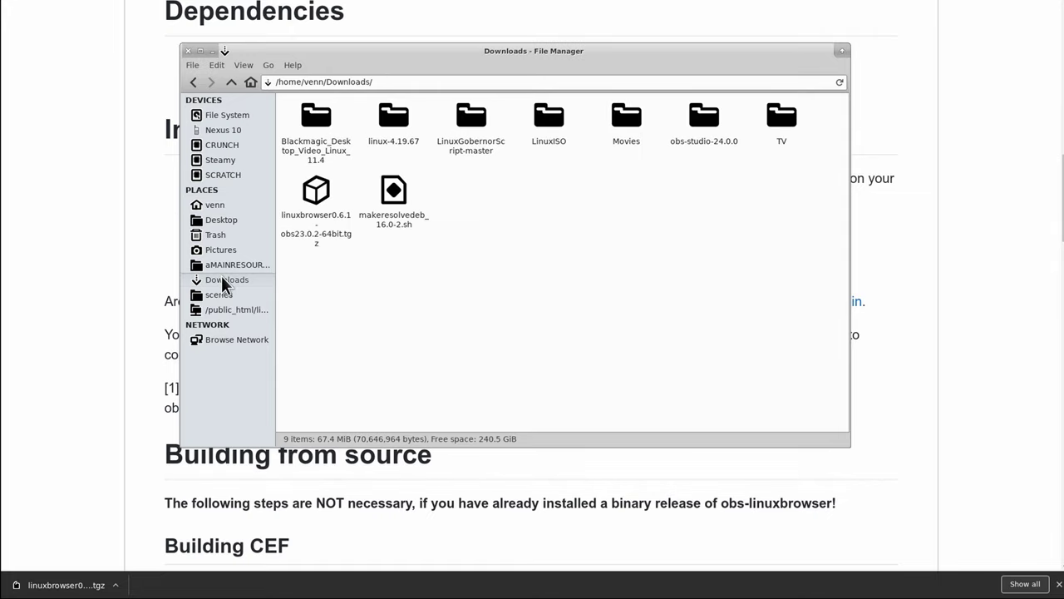
click(305, 202)
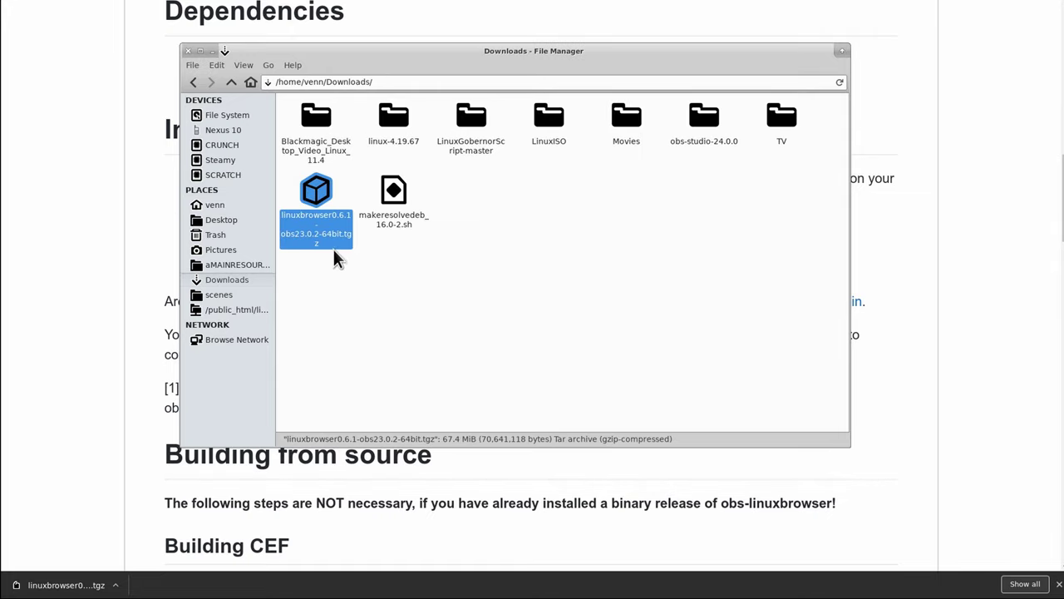
click(408, 267)
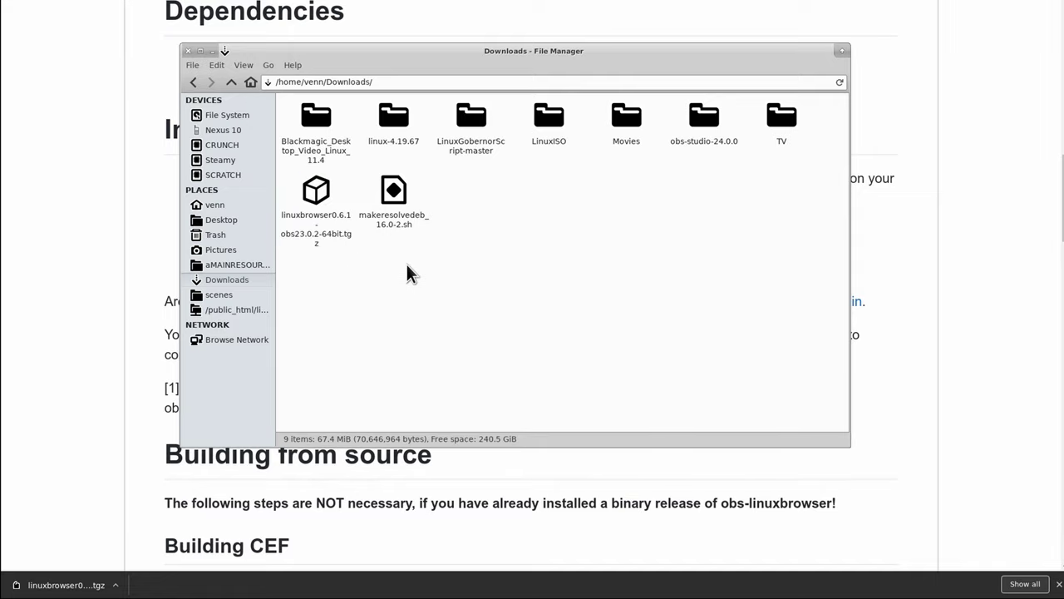
right_click(407, 273)
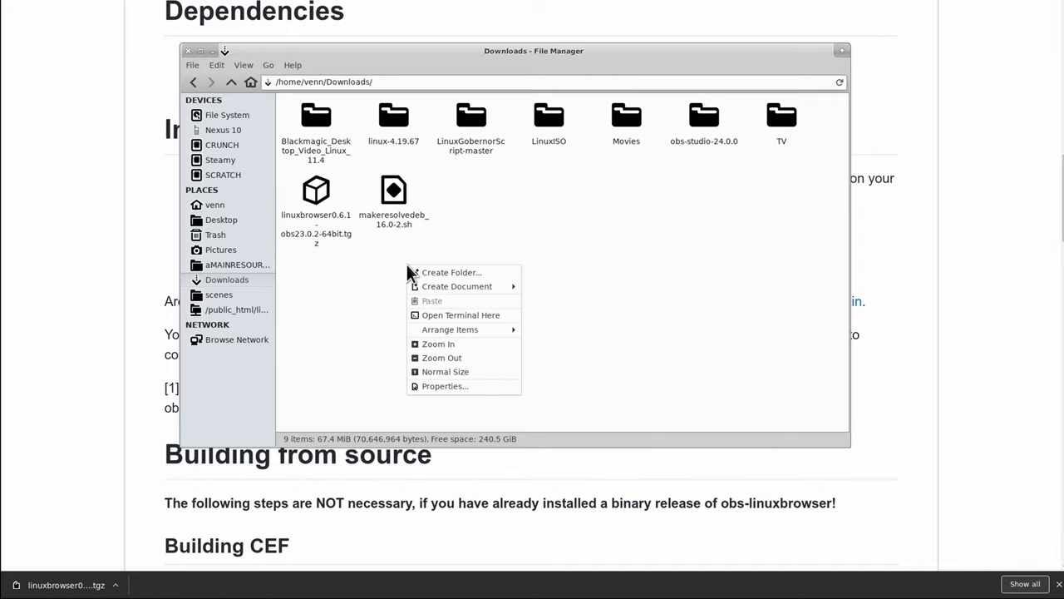
click(425, 313)
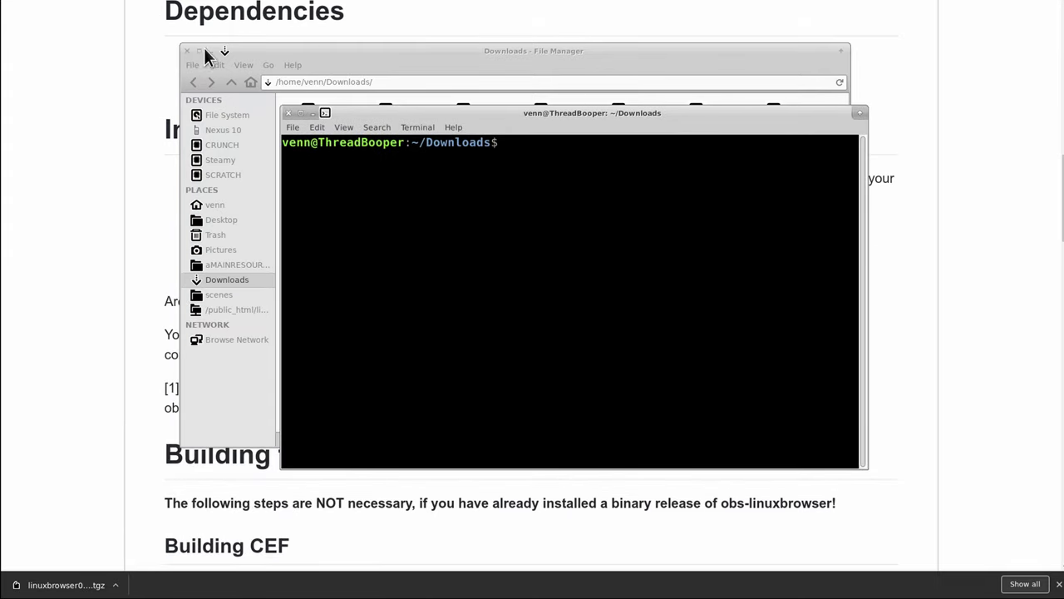
- Run the README's mkdir command in the terminal to create the obs-studio plugins folder
click(208, 50)
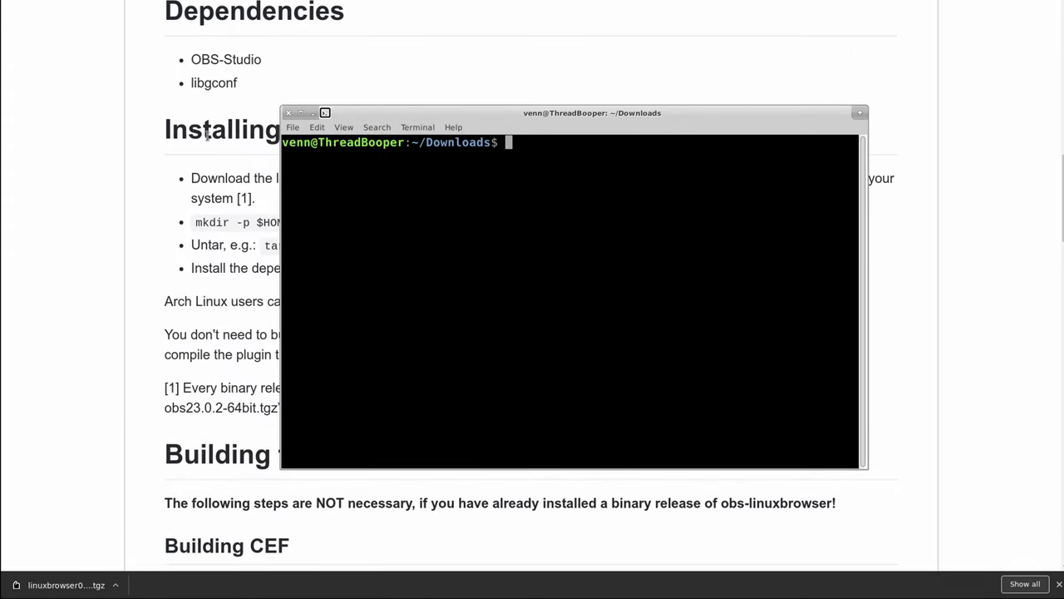
triple_click(210, 222)
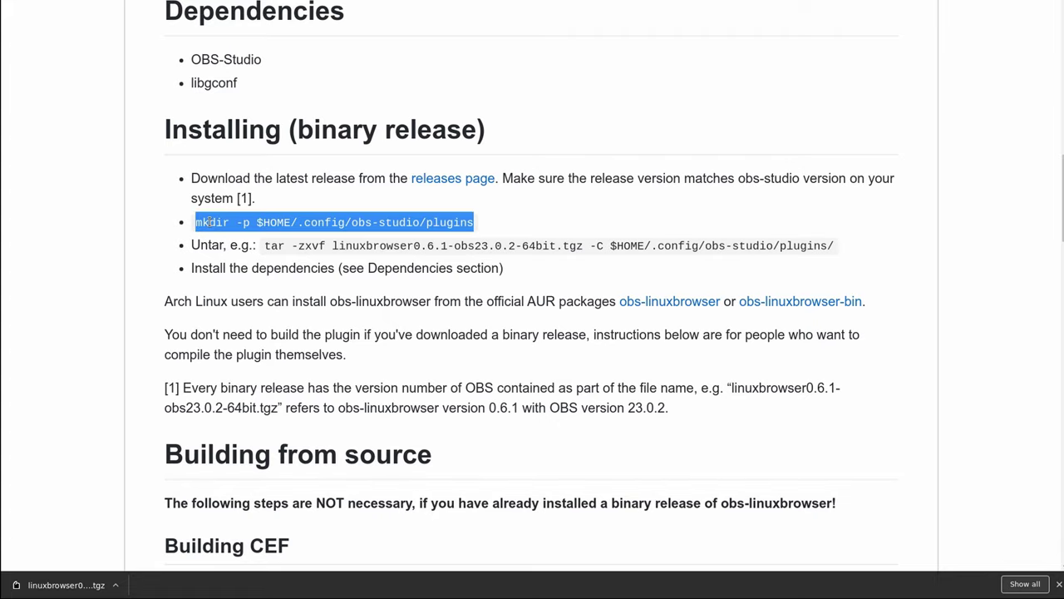
key(alt+Tab)
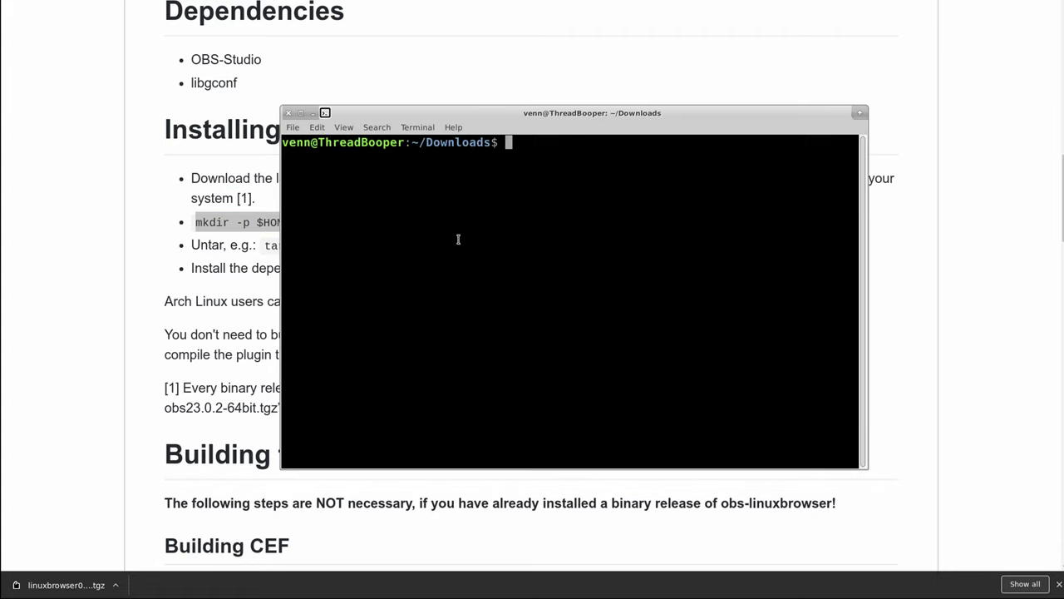
text(mkdir -p $HOME/.config/obs-studio/plugins)
key(Return)
key(Return)
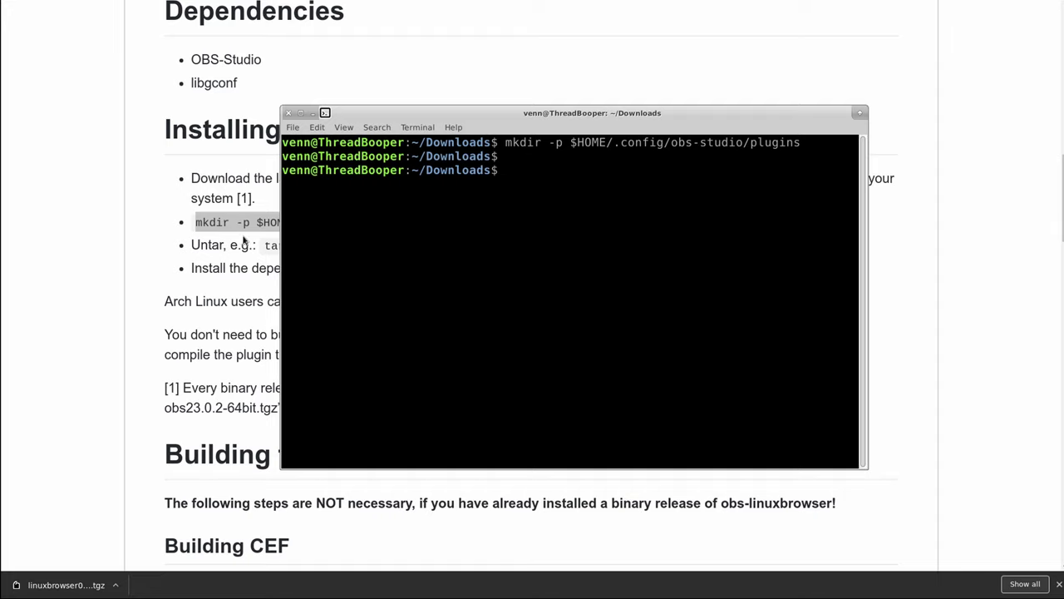
- Copy the README's tar command and run it to extract the archive into ~/.config/obs-studio/plugins
click(204, 252)
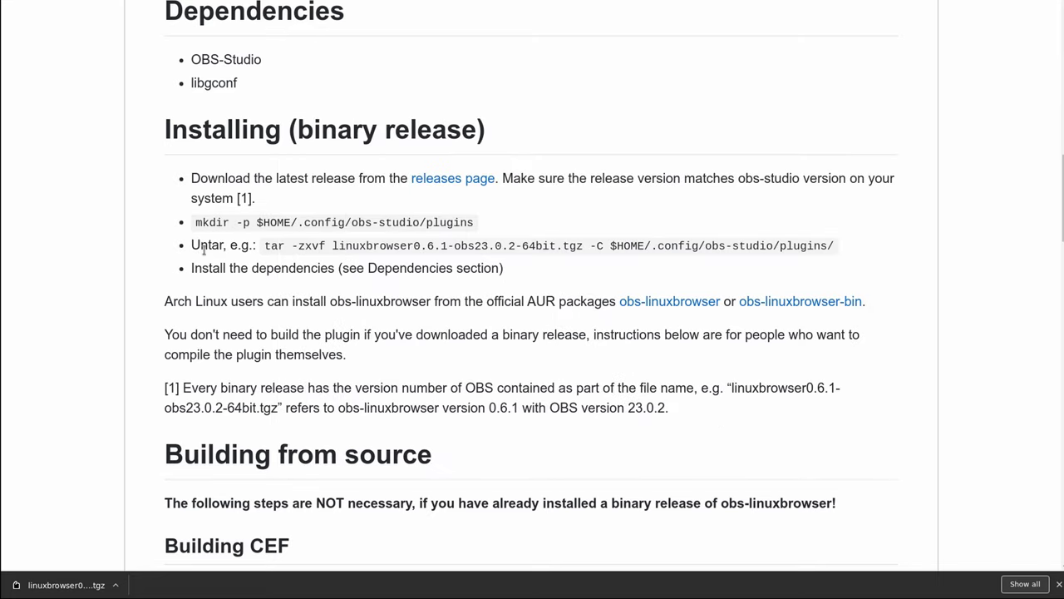
triple_click(281, 245)
click(281, 245)
drag(265, 245, 847, 256)
key(ctrl+c)
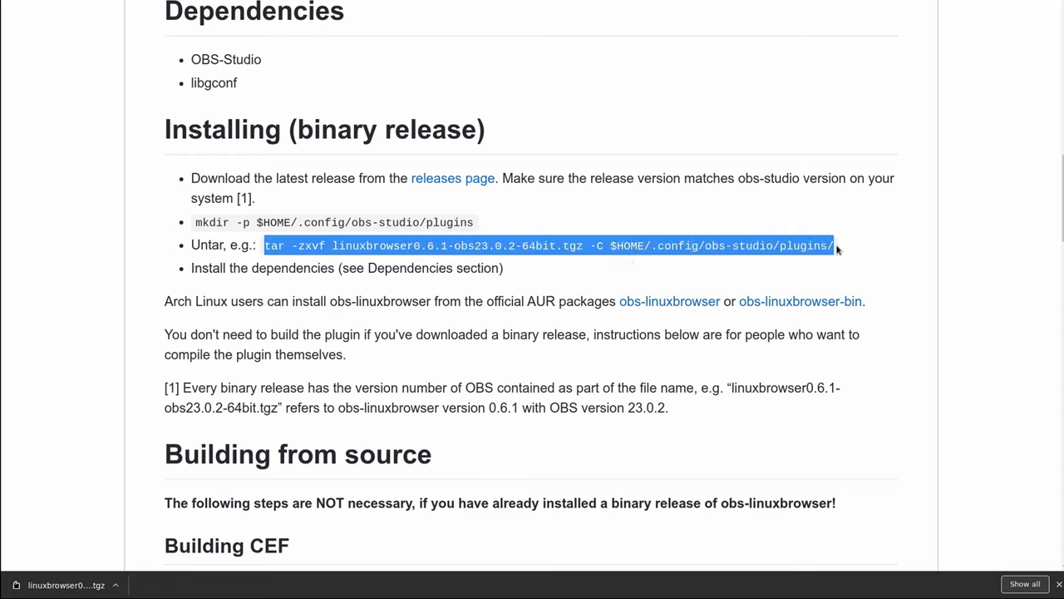
key(alt+Tab)
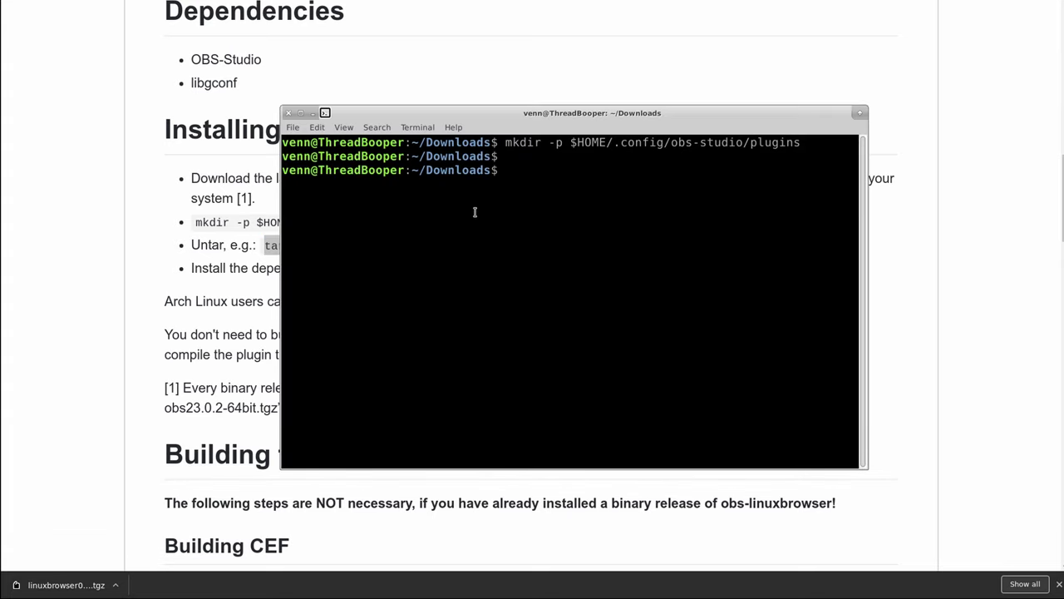
key(ctrl+shift+v)
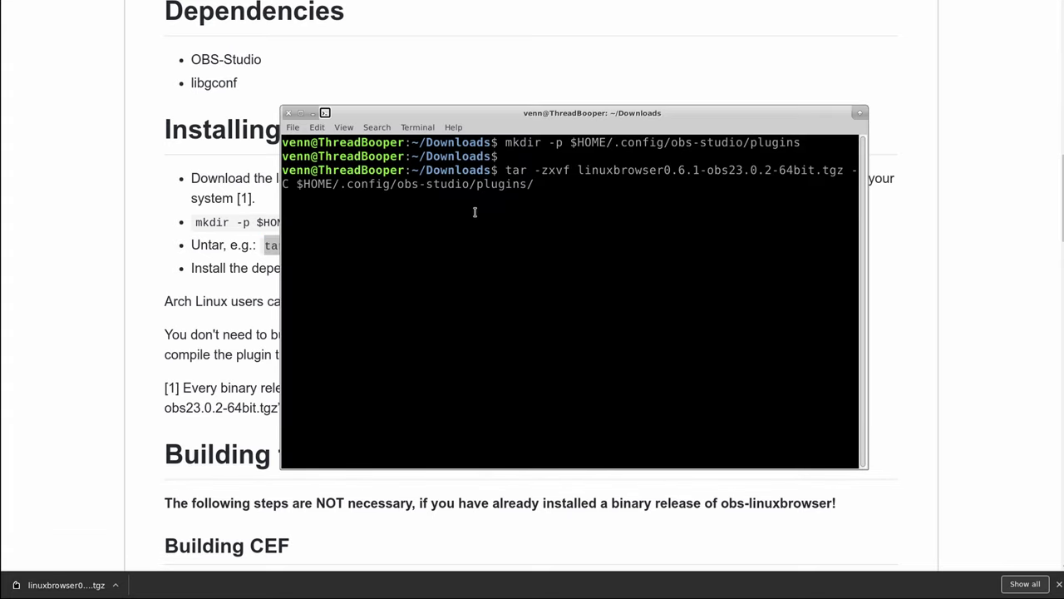
key(Return)
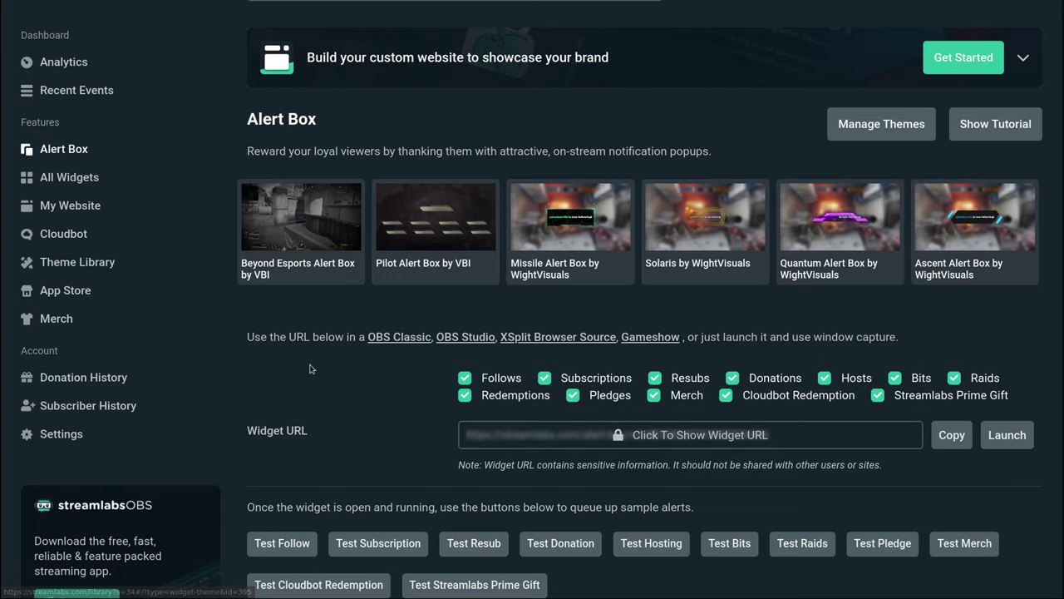
- Scroll the Streamlabs Alert Box page to show its widget URL, alert types and test options
scroll(310, 368, down, 3)
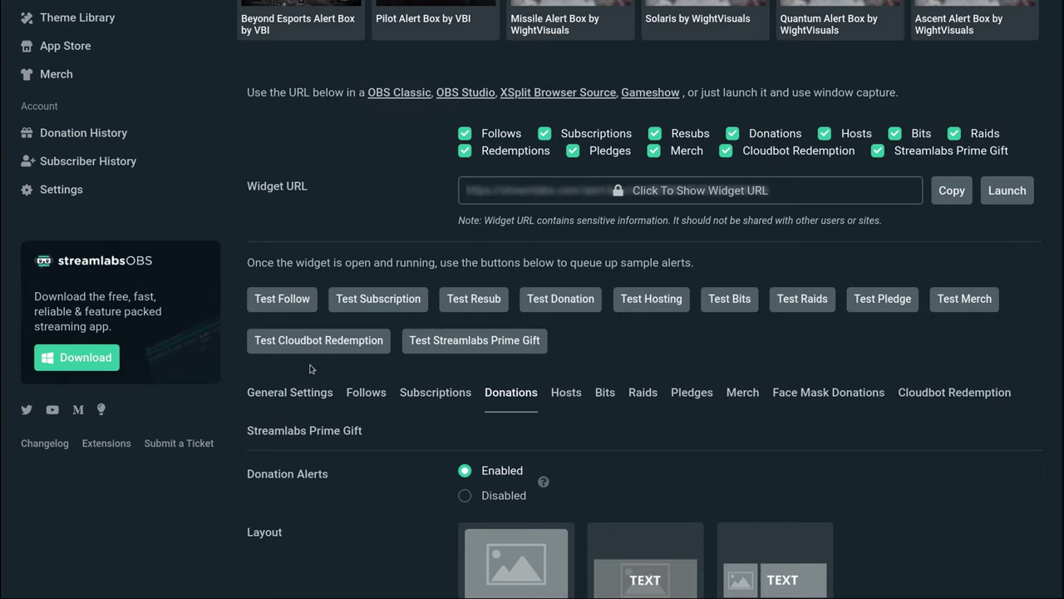
scroll(310, 368, up, 3)
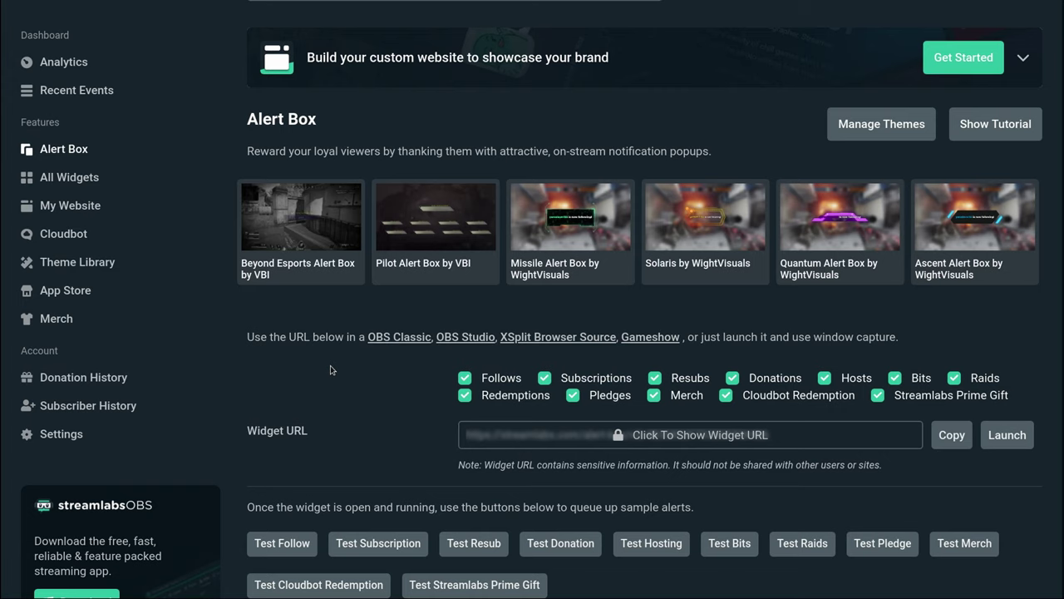
scroll(331, 369, down, 3)
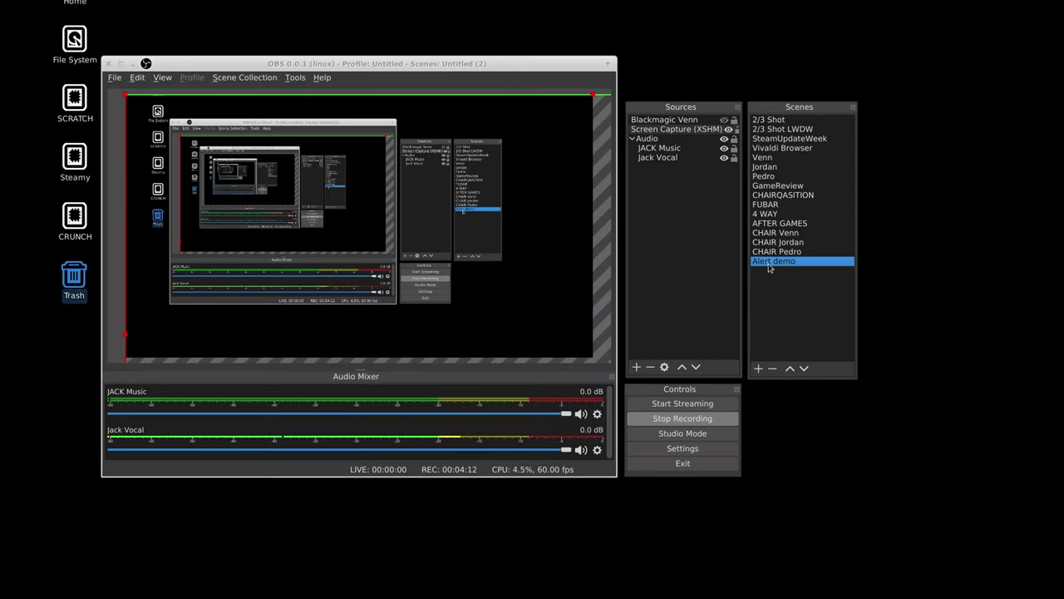
- Add a Linux Browser source to the Alert demo scene and name it Streamlabs2
click(675, 185)
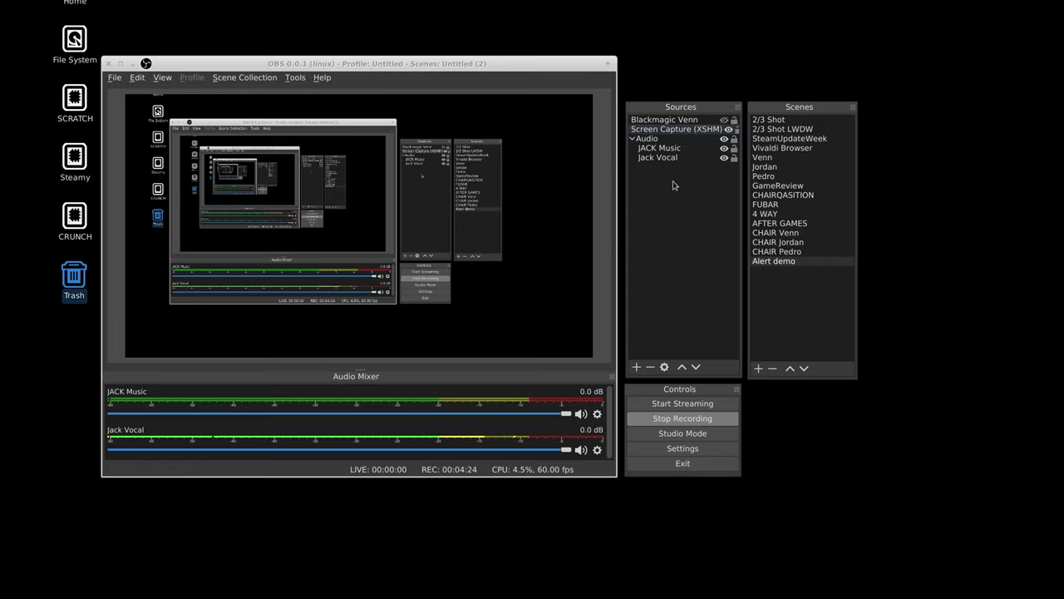
click(636, 366)
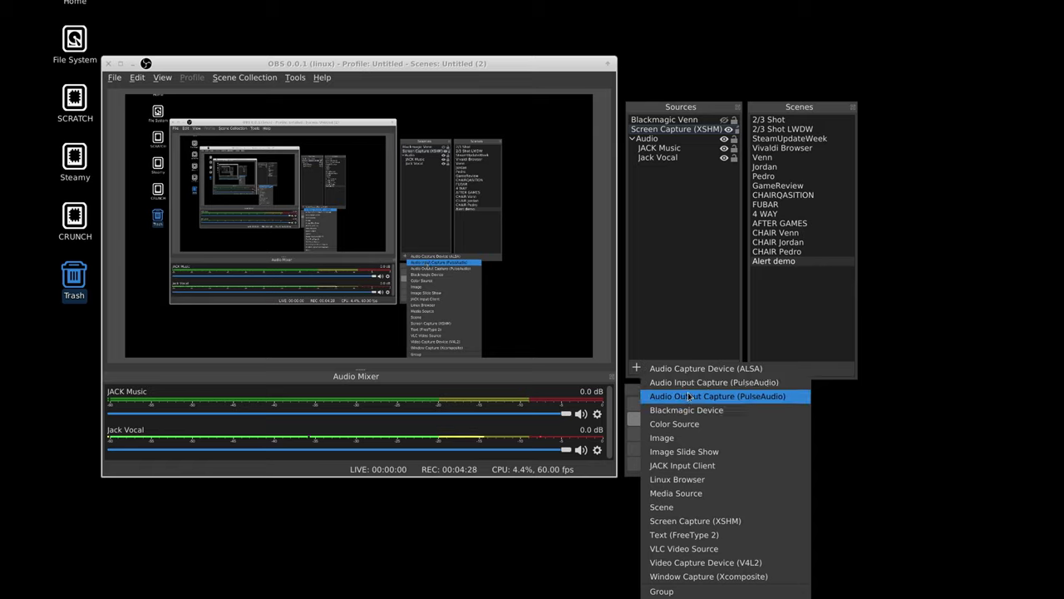
click(693, 480)
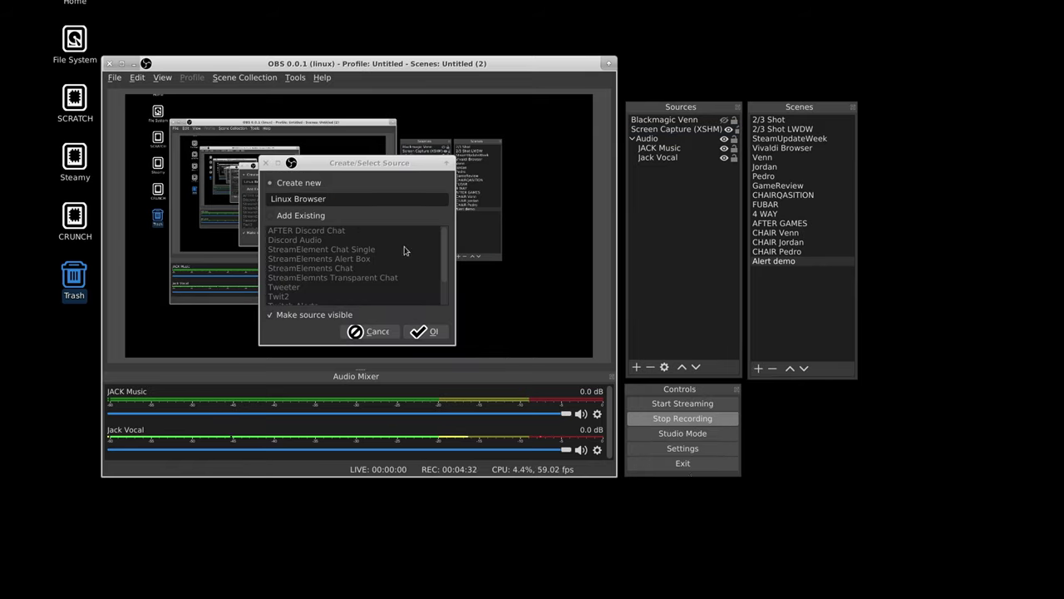
click(362, 200)
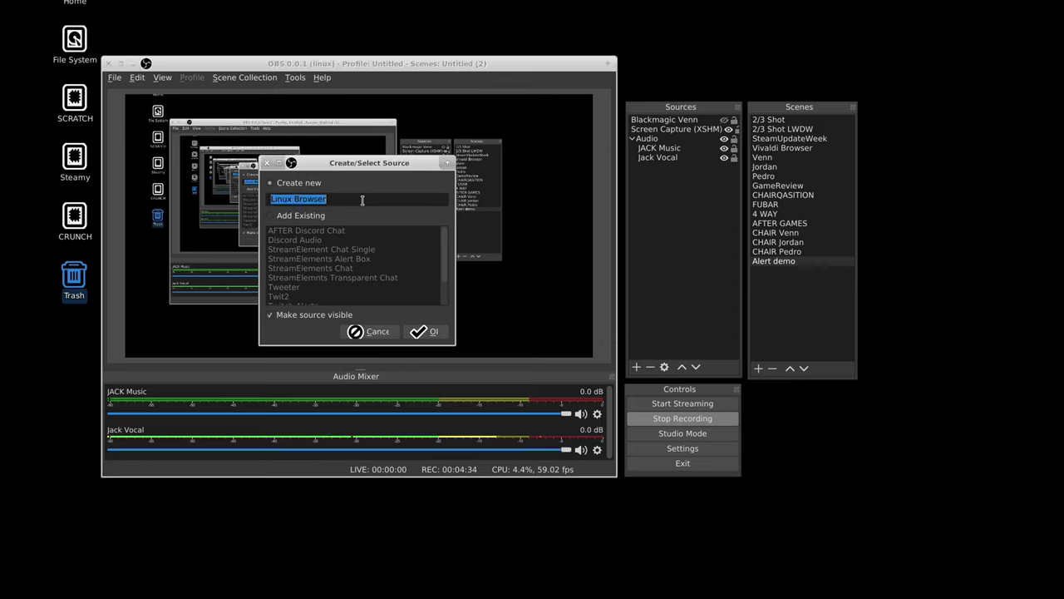
text(Streamlabs2)
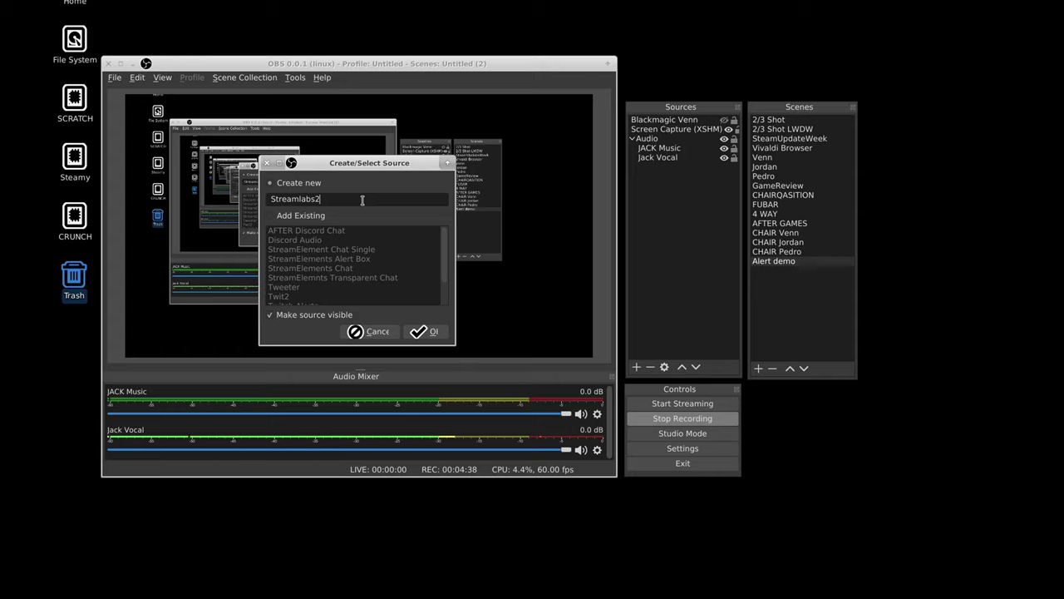
- Create Streamlabs2 with the Streamlabs alert-box URL (800×600, 30 FPS) and drag it toward the lower right
click(433, 333)
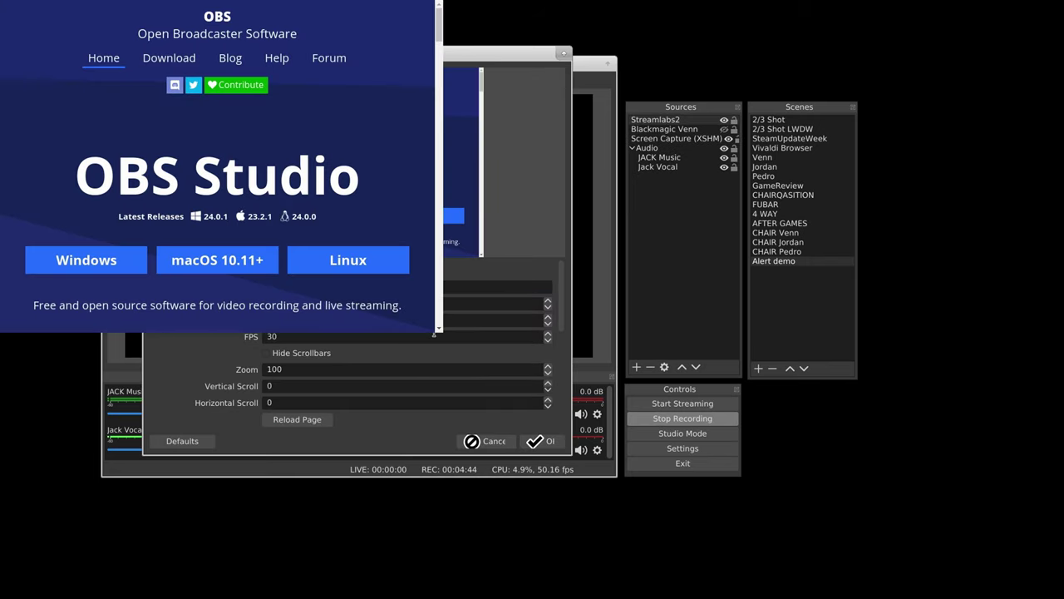
drag(400, 58, 463, 83)
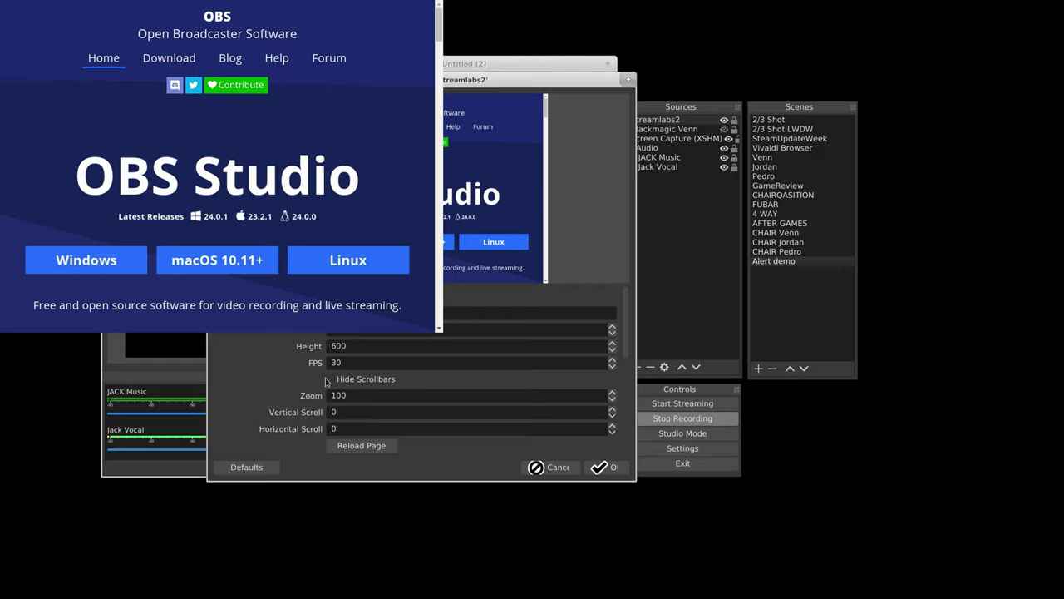
scroll(316, 388, down, 5)
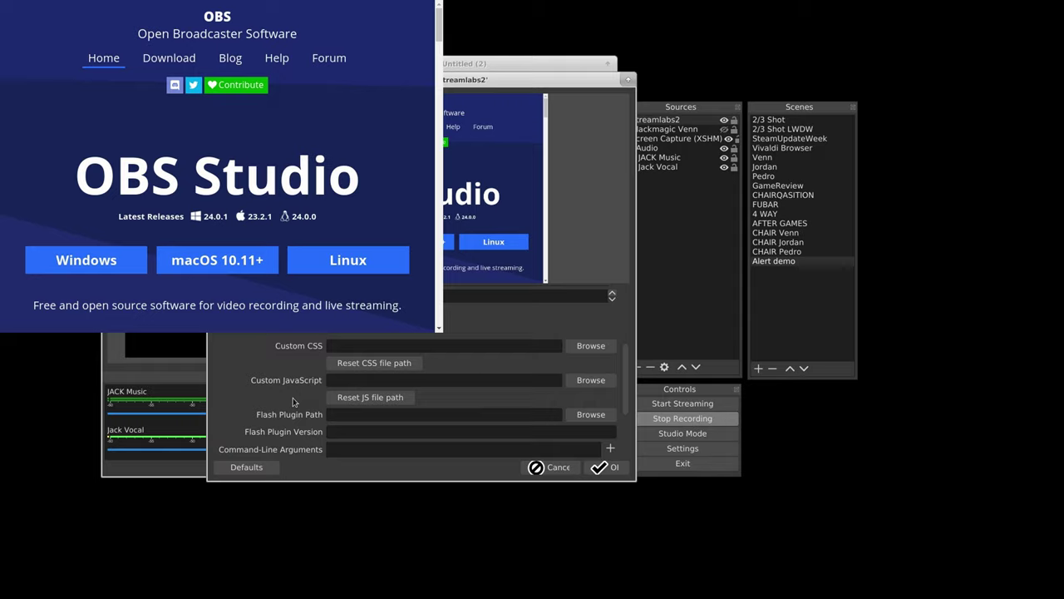
scroll(292, 397, up, 5)
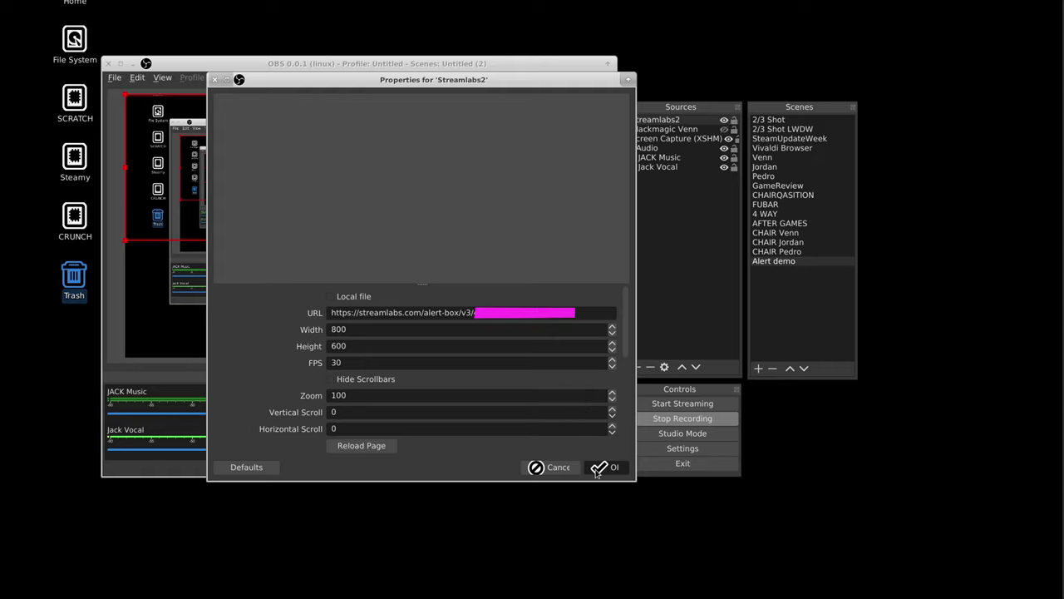
click(596, 471)
drag(212, 195, 487, 309)
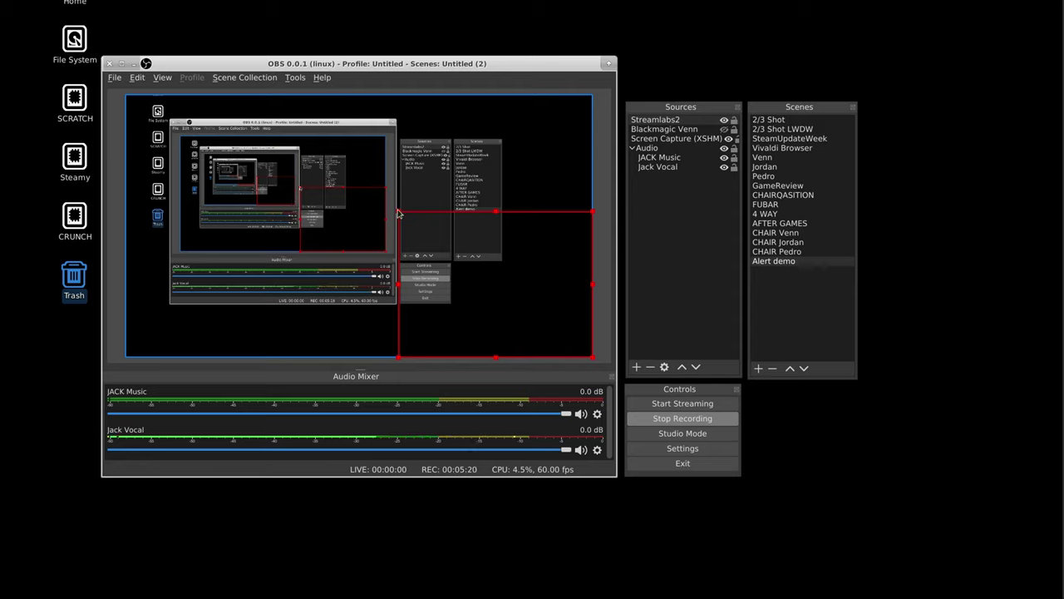
- Shrink Streamlabs2 slightly, move it to the canvas's lower-left corner, then select Blackmagic Venn
drag(397, 213, 429, 226)
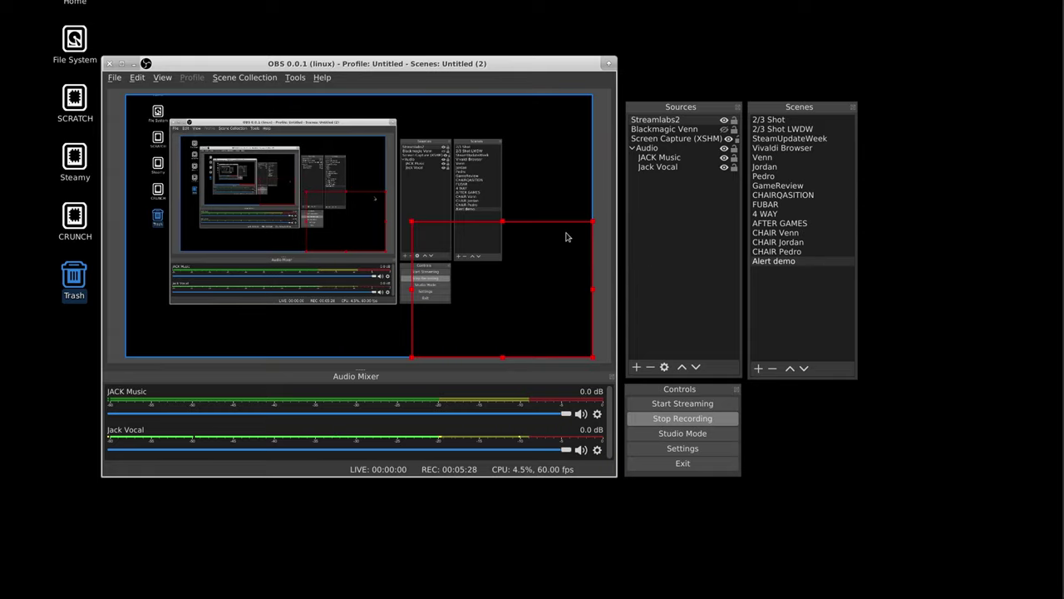
drag(488, 286, 199, 285)
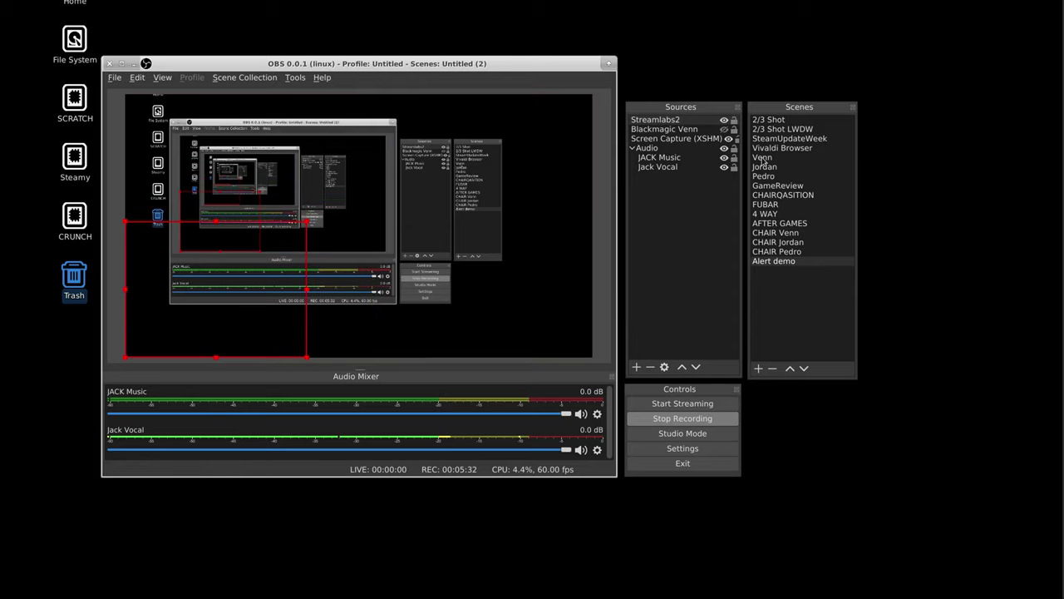
click(696, 130)
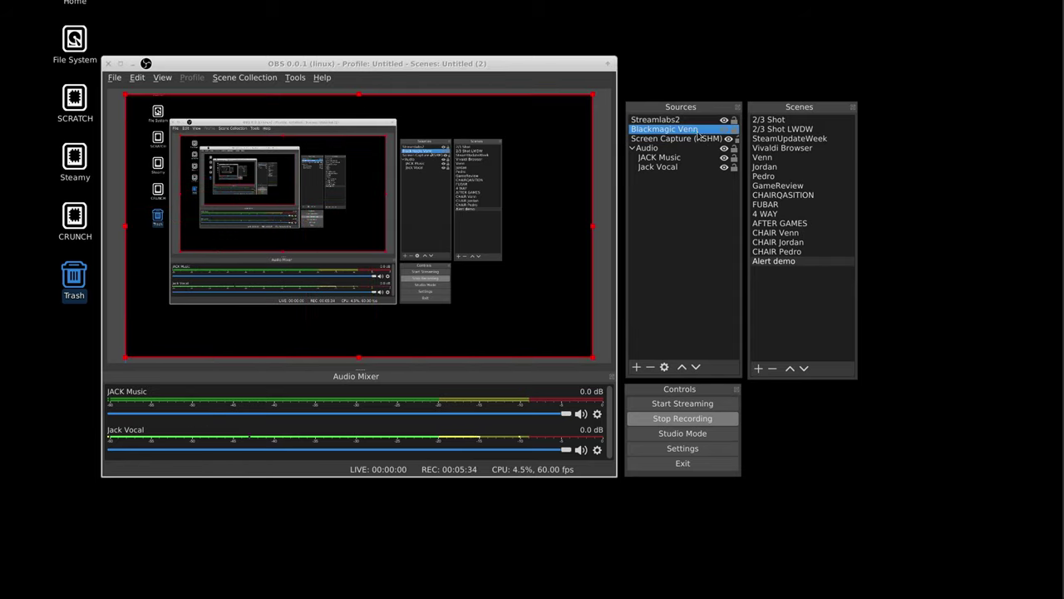